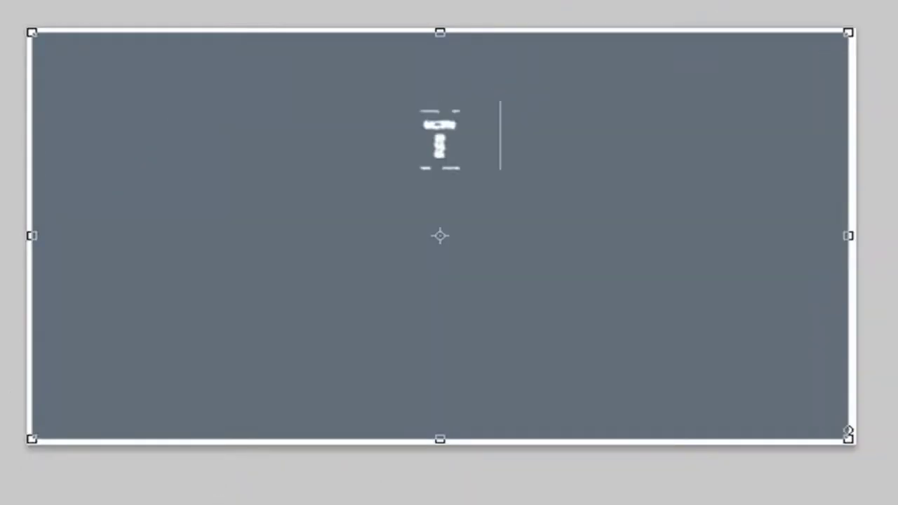
# Enter 'THE GOOGLE TEACHER' as the heading across the grey title card
pyautogui.write('HE GOOGLE TE')
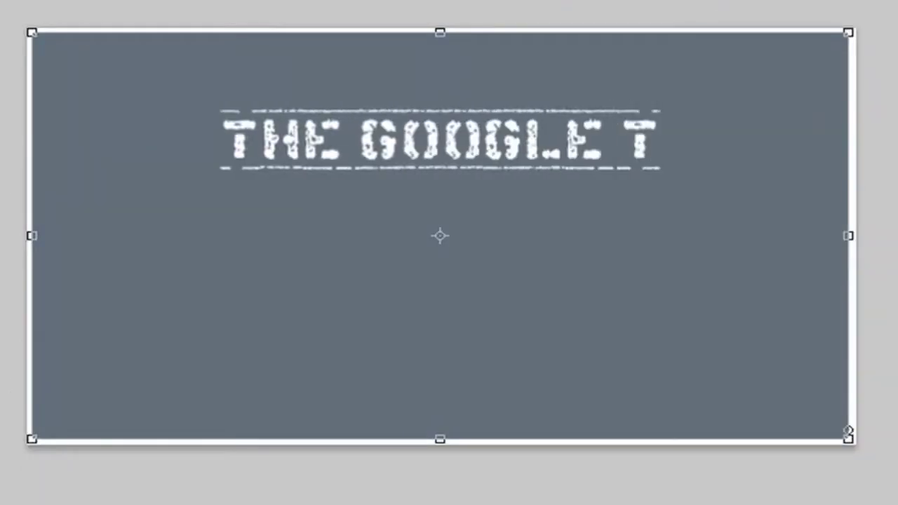
pyautogui.write('ACHER')
pyautogui.press('Return')
pyautogui.press('Return')
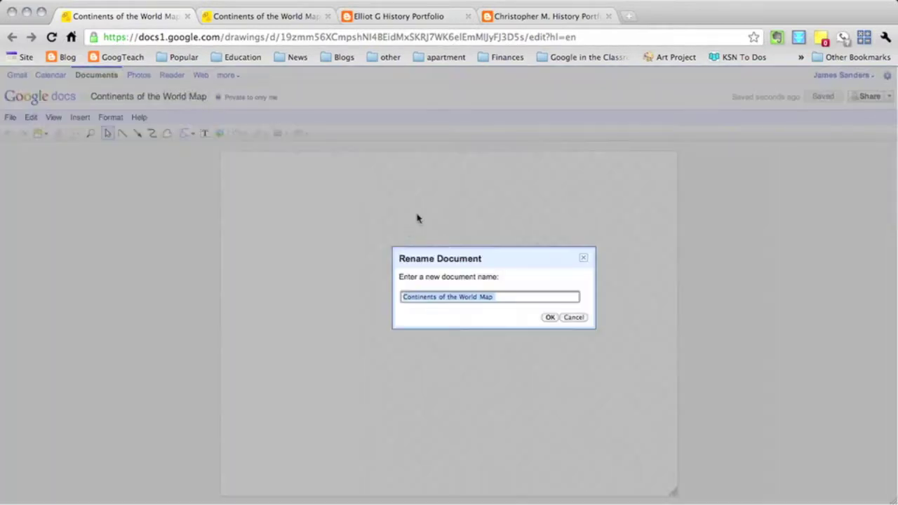
# Append '(master)' to the drawing name, making it 'Continents of the World Map (master)'
pyautogui.press('Right')
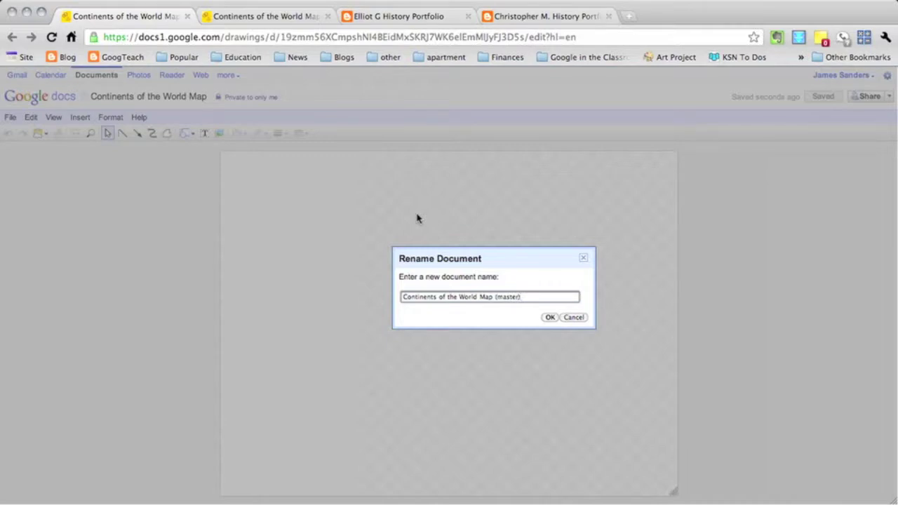
pyautogui.write('(master)')
pyautogui.click(546, 317)
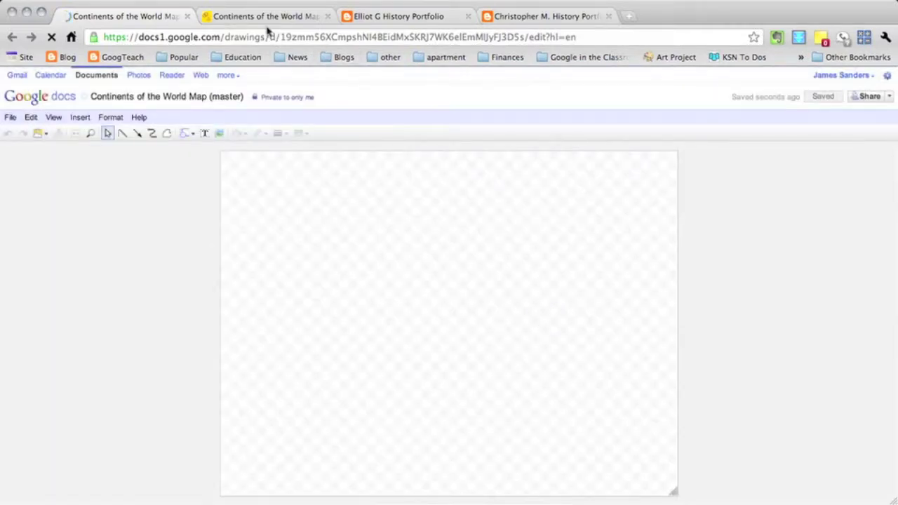
# Switch to the other world map drawing and dismiss the open sharing settings and insert menu
pyautogui.click(267, 19)
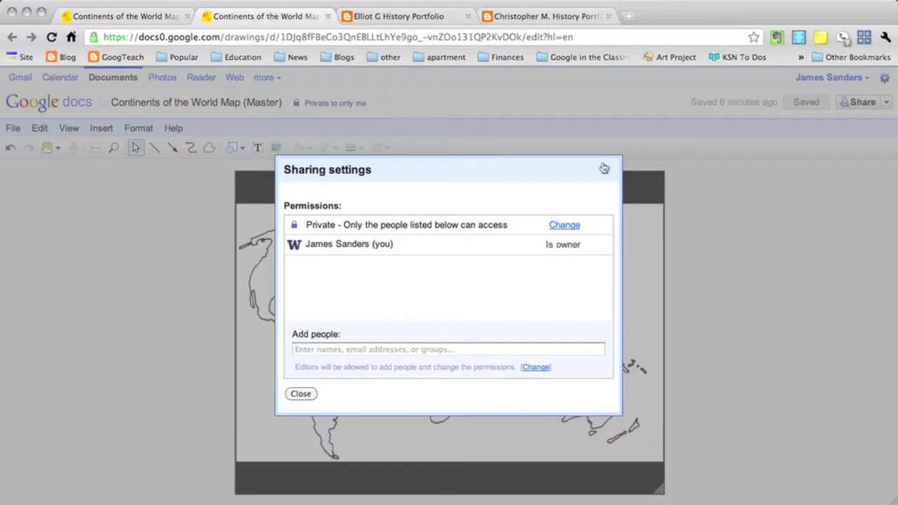
pyautogui.click(292, 394)
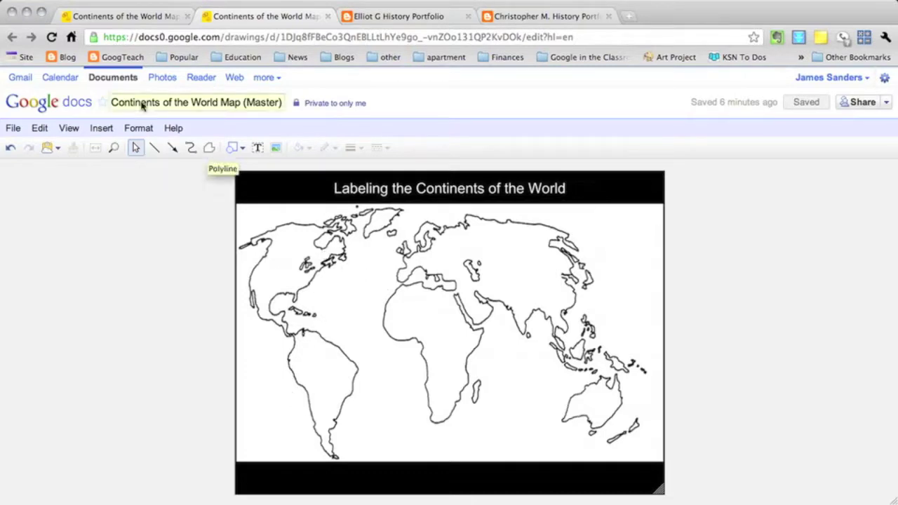
pyautogui.click(101, 128)
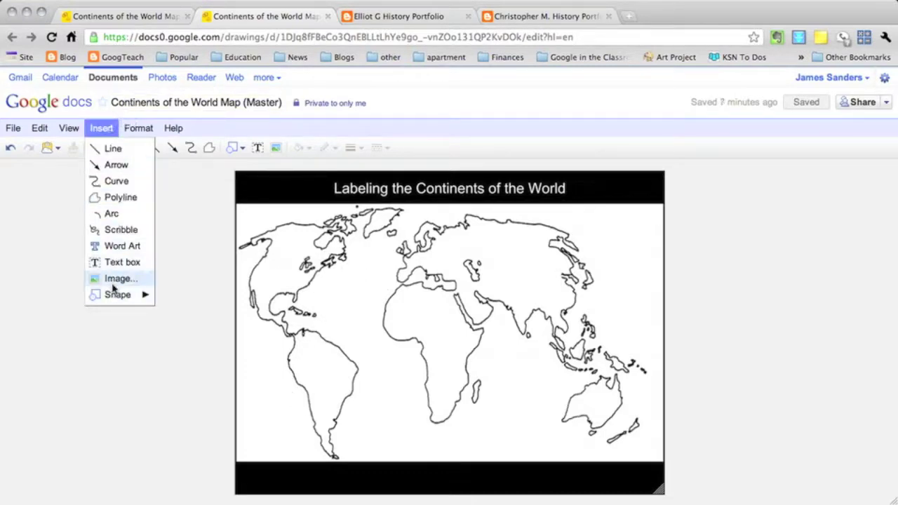
pyautogui.click(120, 397)
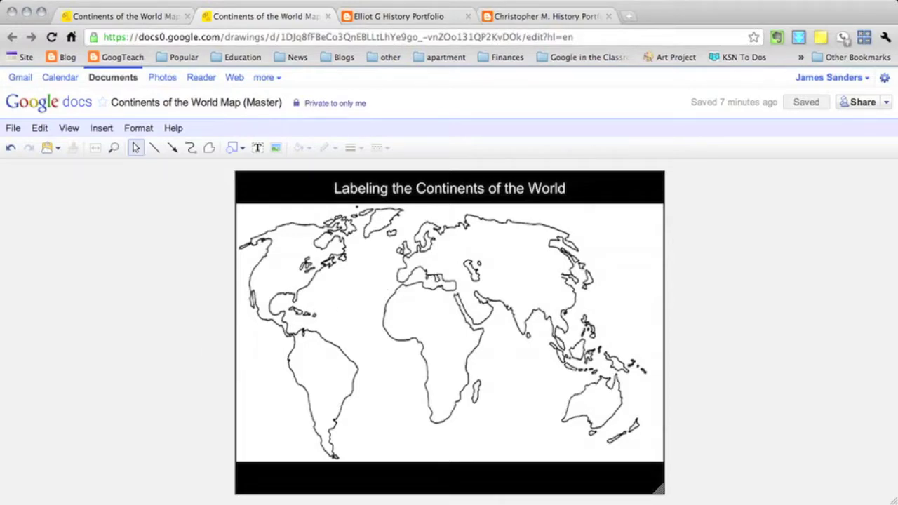
# Set the map's access to 'Anyone with the link' and select its share link
pyautogui.click(864, 104)
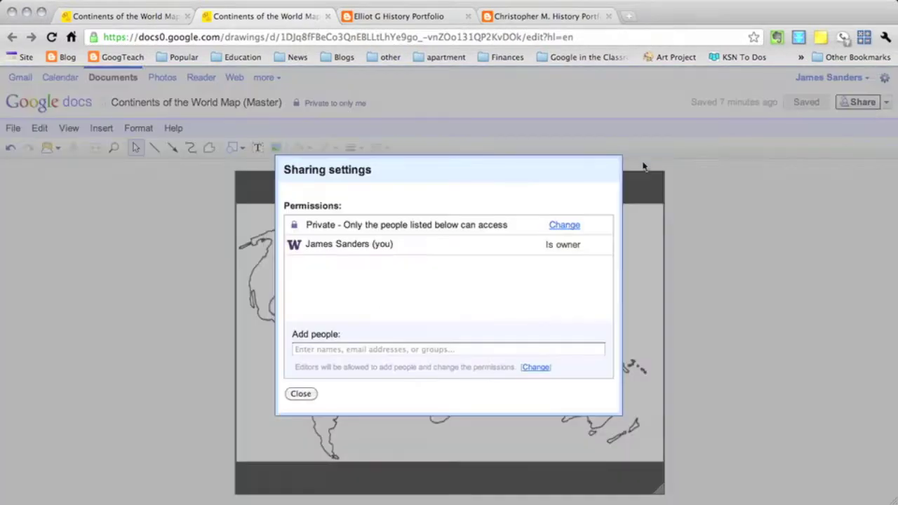
pyautogui.click(564, 225)
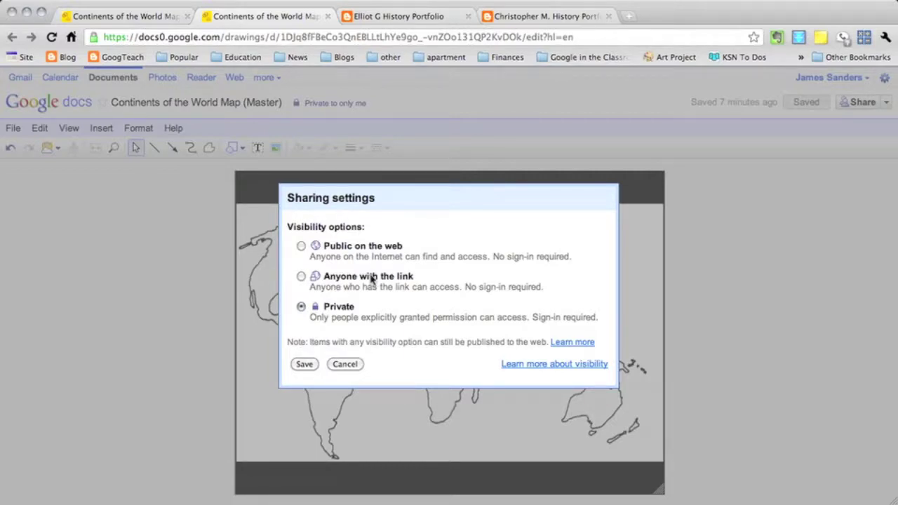
pyautogui.click(371, 277)
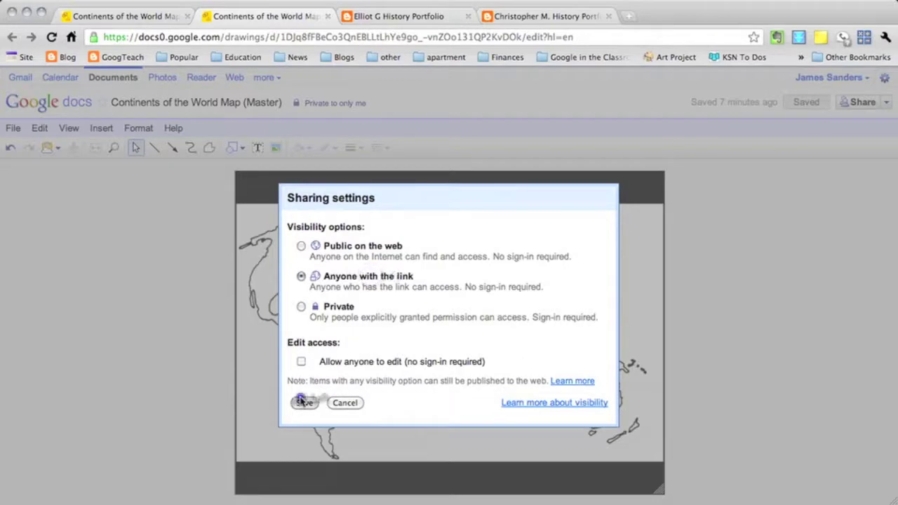
pyautogui.click(301, 401)
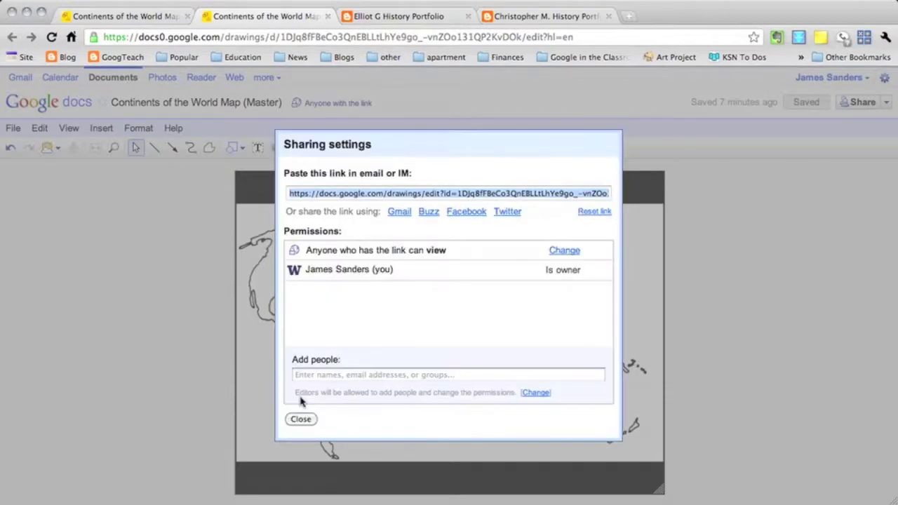
pyautogui.click(364, 195)
# Close sharing settings and make a copy of the Continents of the World Map (Master) drawing
pyautogui.click(300, 419)
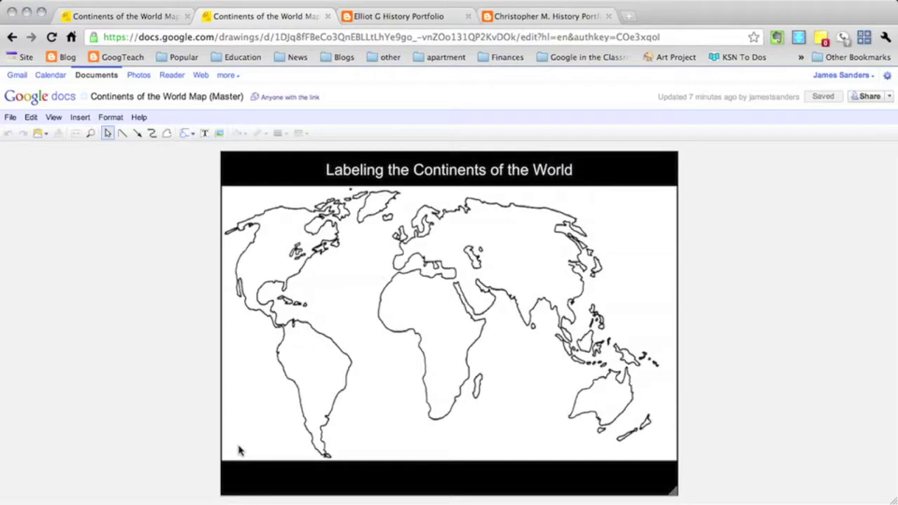
pyautogui.click(13, 118)
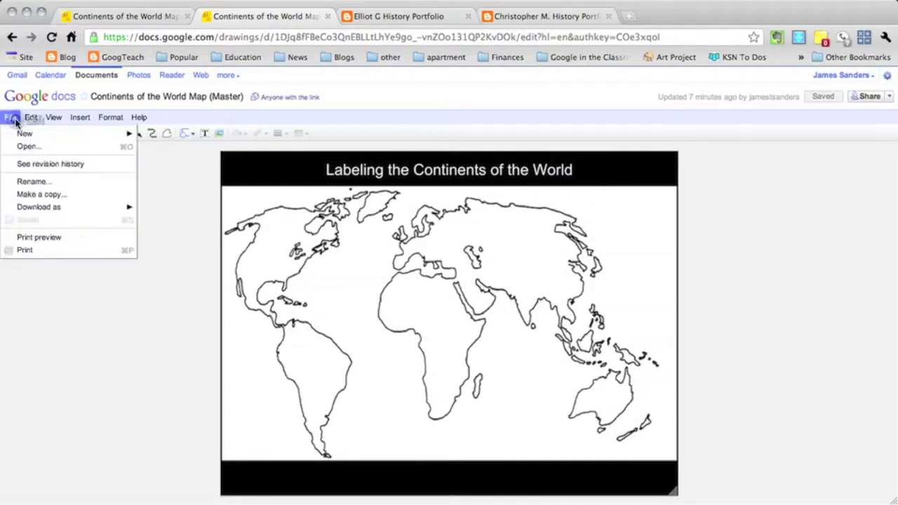
pyautogui.click(20, 194)
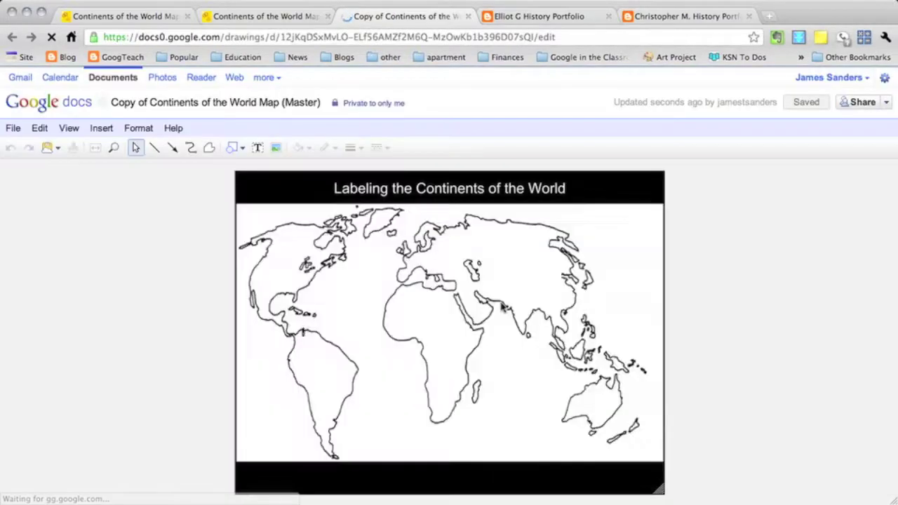
# Rename the copy by swapping 'Master' for 'Student Name' and removing the 'Copy of' prefix
pyautogui.click(292, 102)
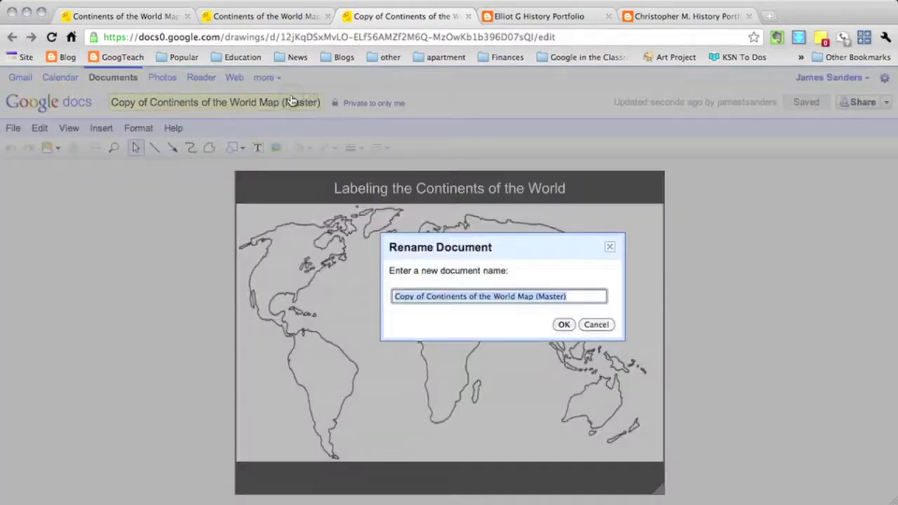
pyautogui.click(564, 302)
pyautogui.press('BackSpace')
pyautogui.press('BackSpace')
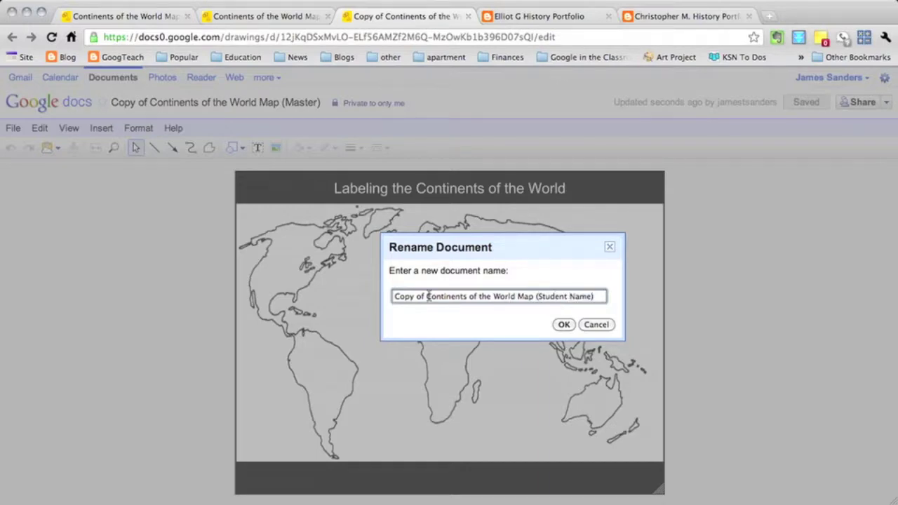
pyautogui.moveTo(428, 296); pyautogui.dragTo(350, 296)
pyautogui.press('BackSpace')
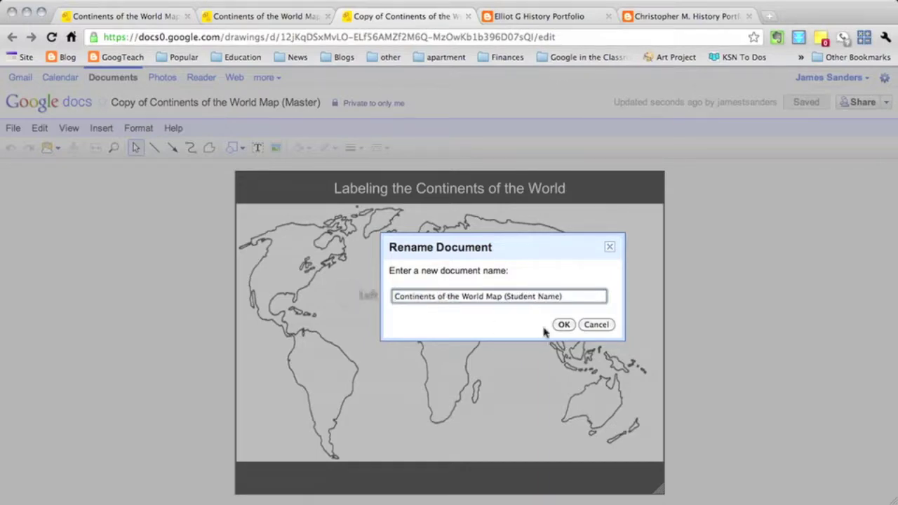
pyautogui.click(564, 325)
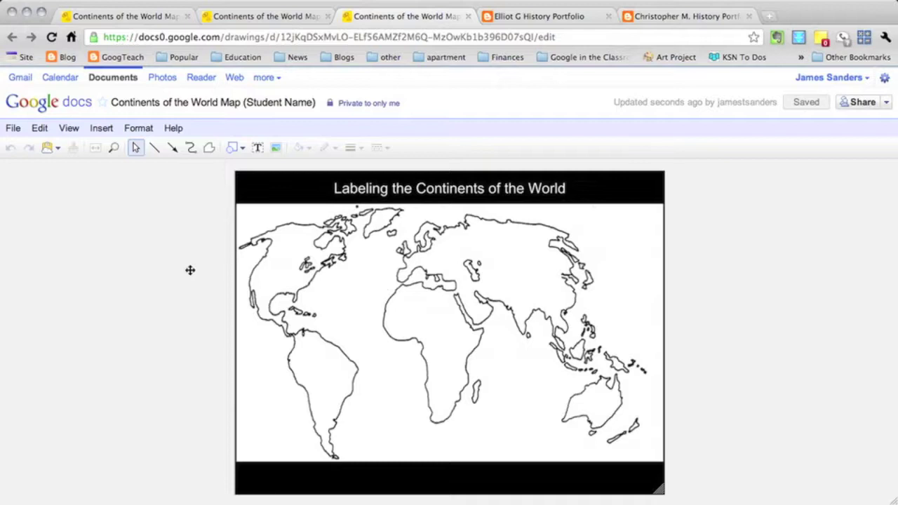
# Trace Africa's north-west and west coast with polyline points
pyautogui.click(210, 148)
pyautogui.click(397, 289)
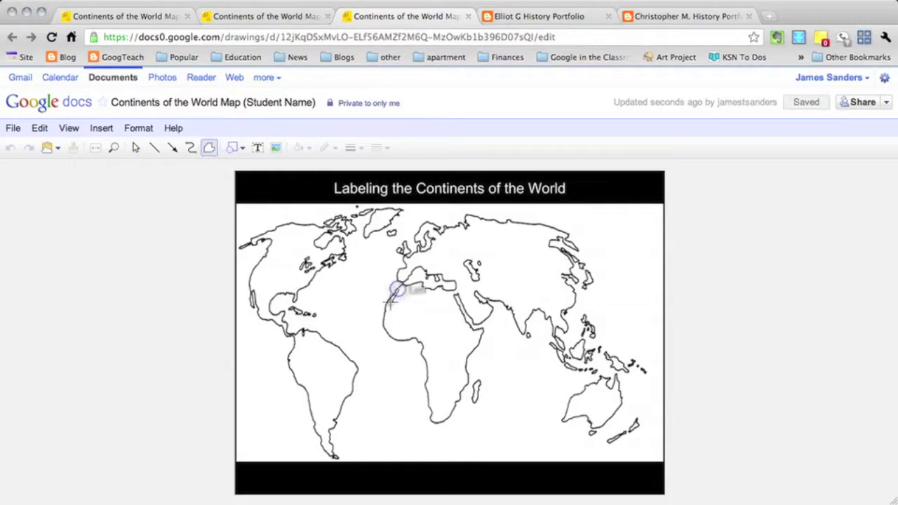
pyautogui.doubleClick(391, 302)
pyautogui.click(381, 317)
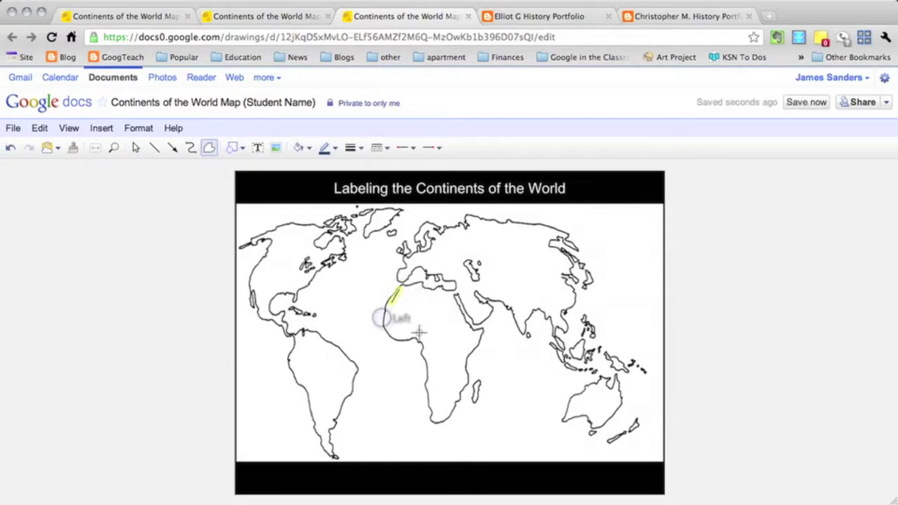
pyautogui.click(391, 336)
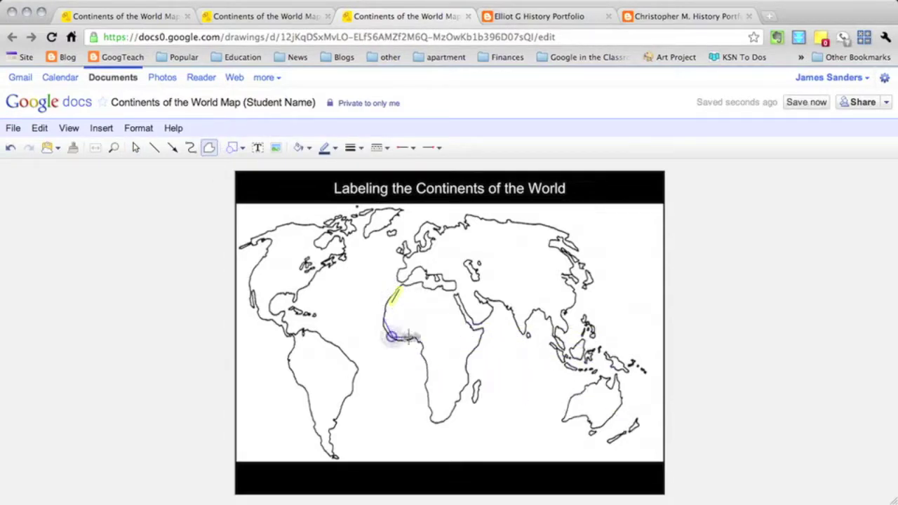
pyautogui.click(407, 338)
pyautogui.click(419, 340)
pyautogui.click(426, 389)
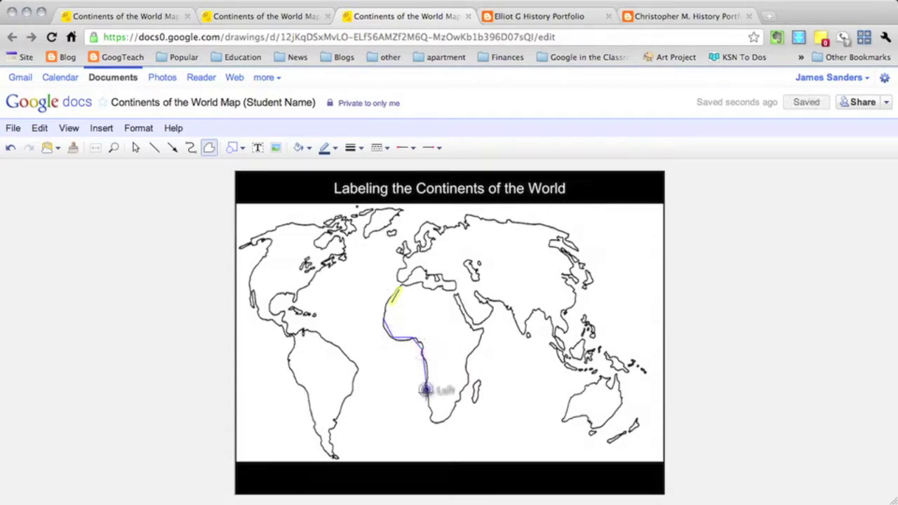
# Continue the outline around the southern tip and up the east coast, closing it at the north-west corner
pyautogui.click(430, 419)
pyautogui.click(453, 421)
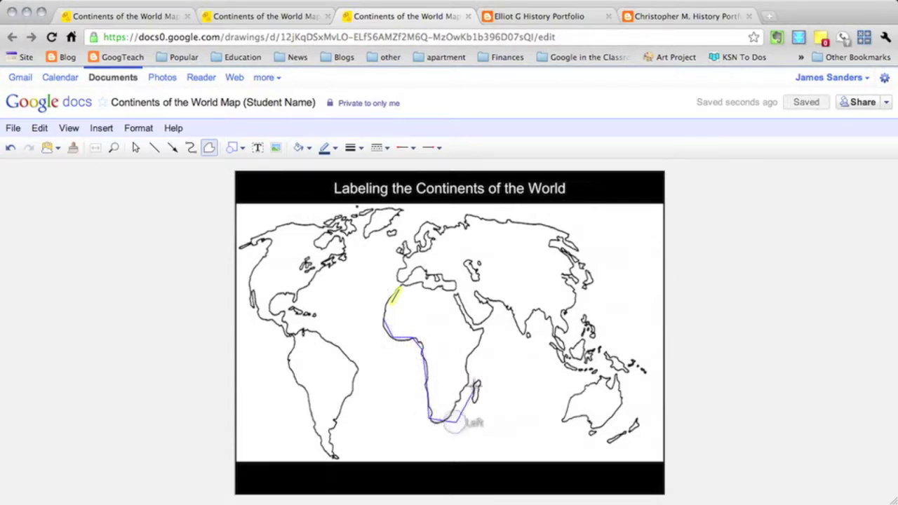
pyautogui.click(477, 333)
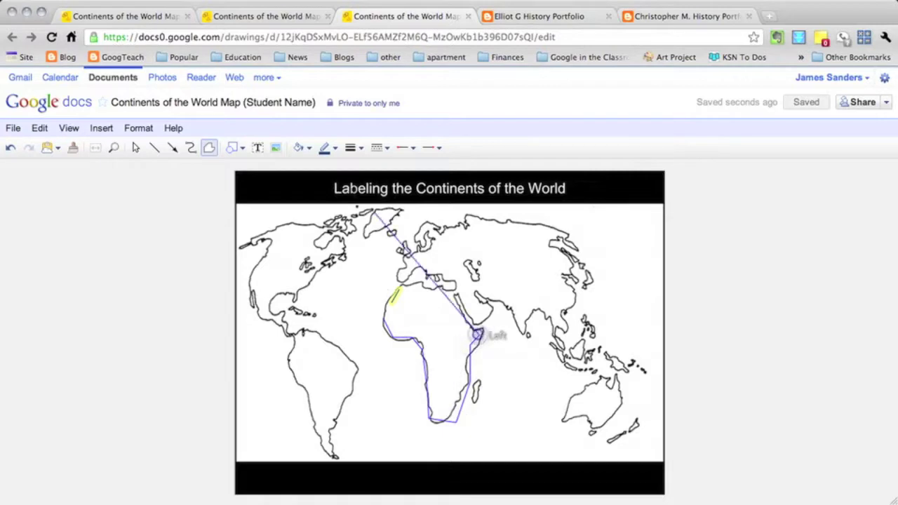
pyautogui.click(457, 294)
pyautogui.click(426, 290)
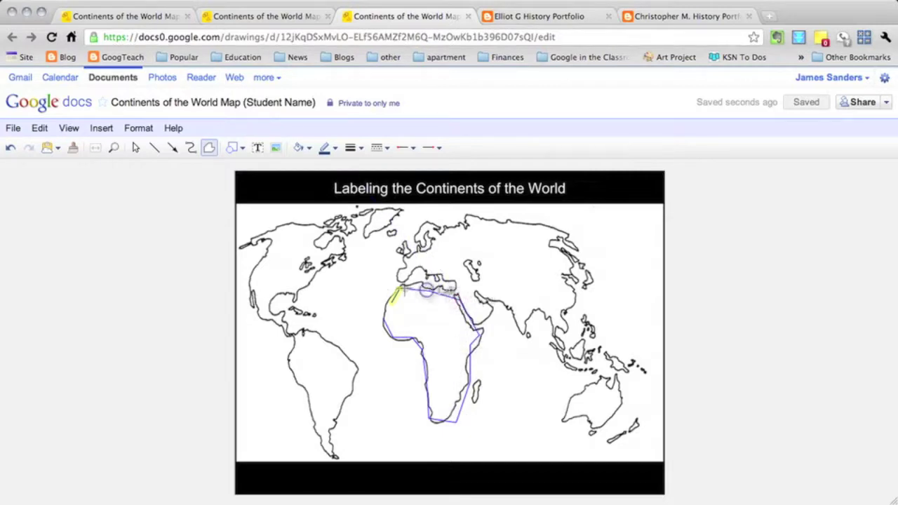
pyautogui.click(388, 293)
pyautogui.click(380, 319)
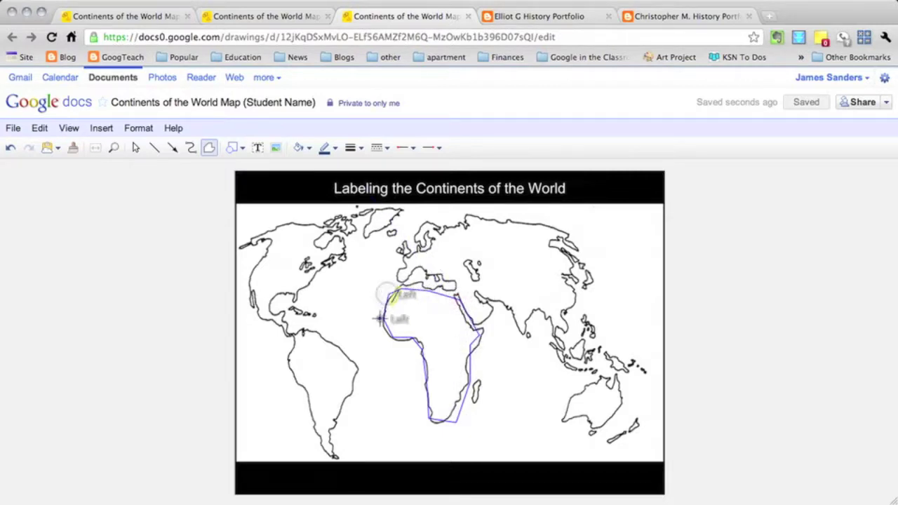
# Fill the Africa shape pink and delete the stray line over North America
pyautogui.click(298, 147)
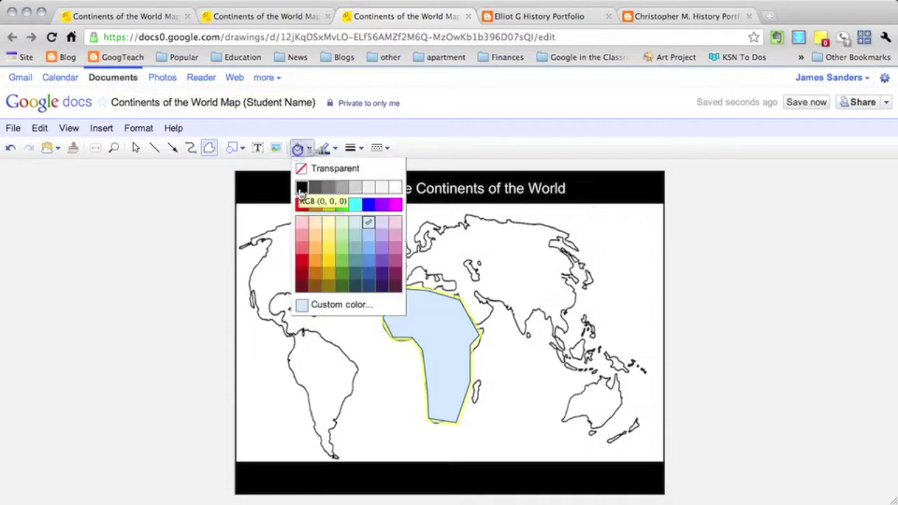
pyautogui.click(302, 236)
pyautogui.click(304, 235)
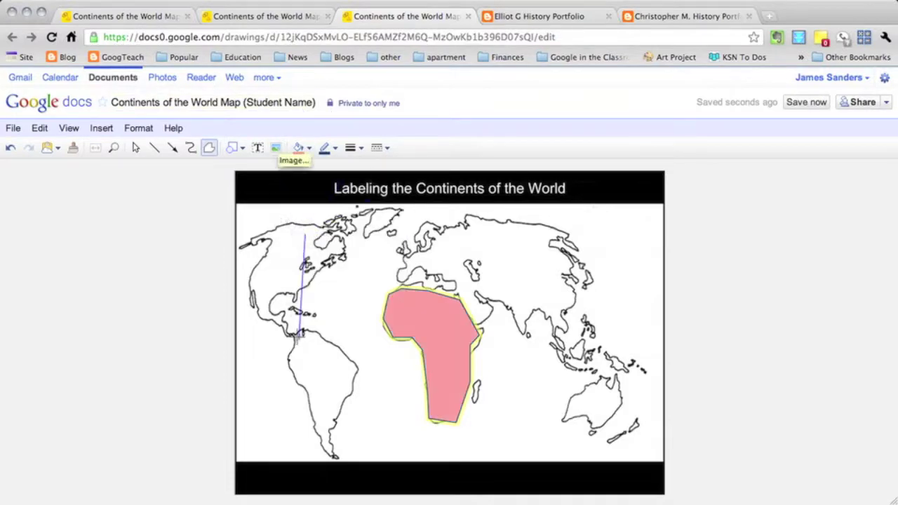
pyautogui.doubleClick(322, 325)
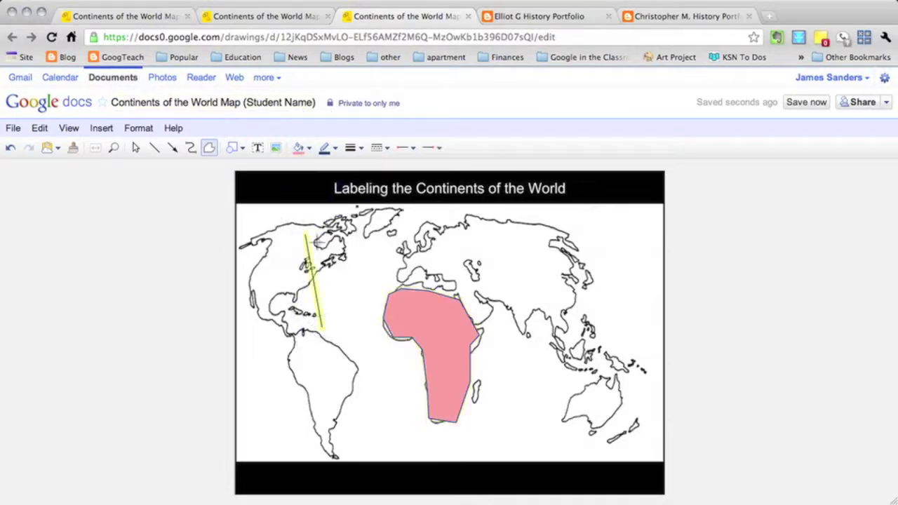
pyautogui.press('Delete')
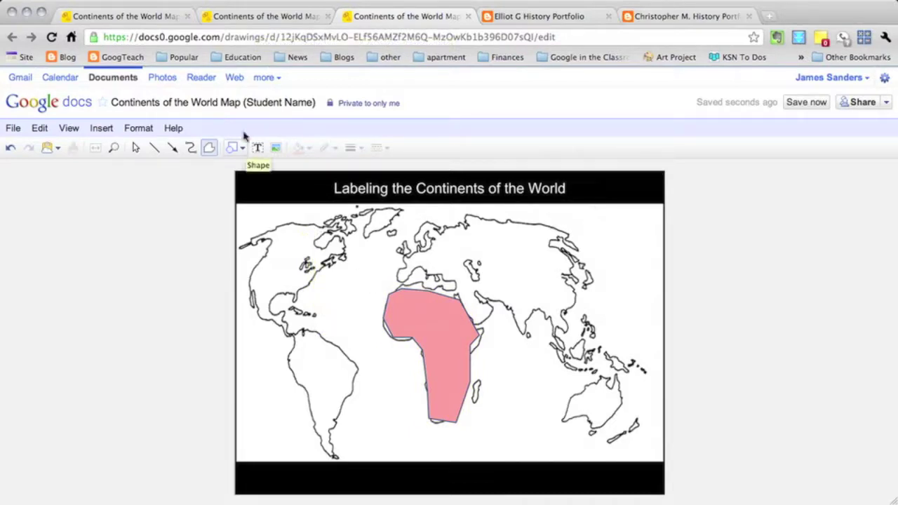
# Add a text box labelled 'Africa' over the shape's northern half
pyautogui.click(257, 147)
pyautogui.moveTo(393, 305); pyautogui.dragTo(460, 337)
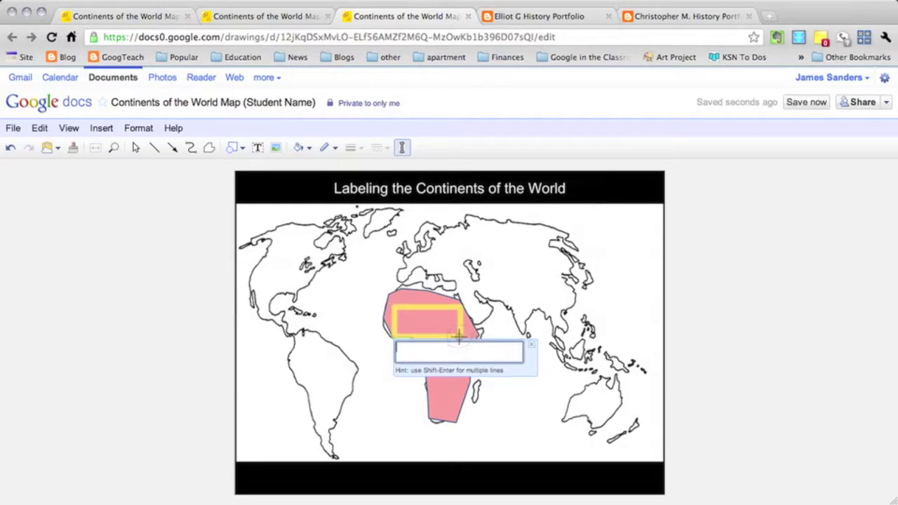
pyautogui.press('Return')
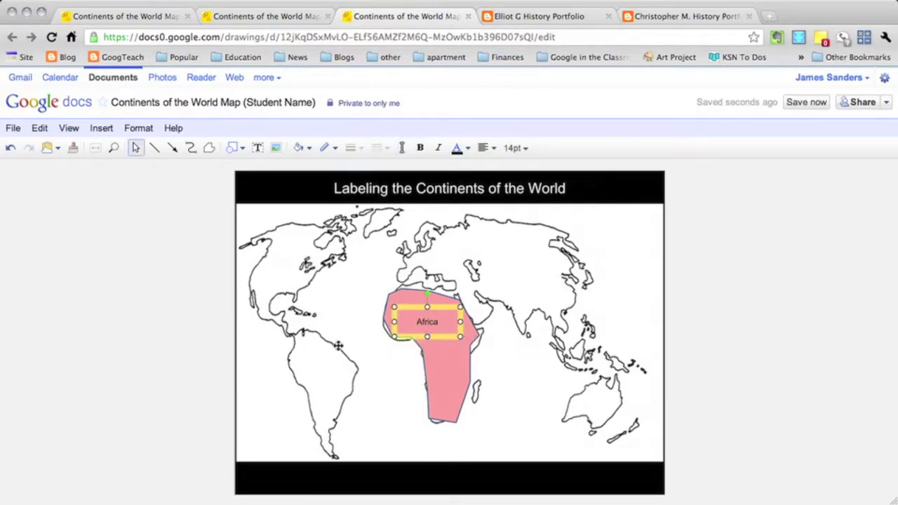
# Zoom to 200% to inspect the Africa label
pyautogui.click(66, 129)
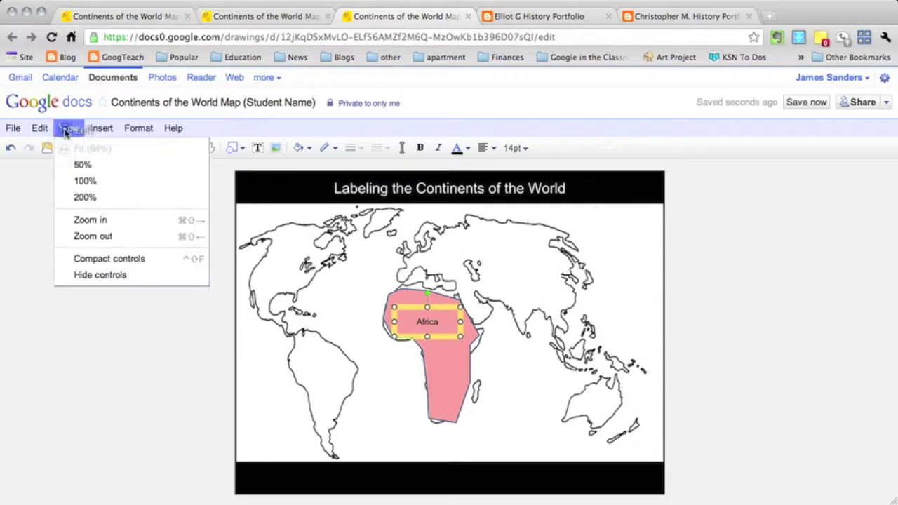
pyautogui.click(83, 195)
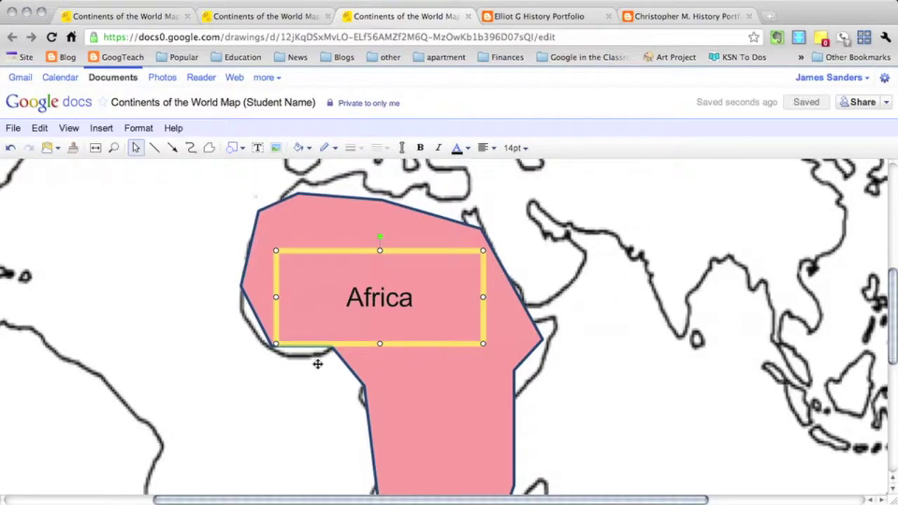
pyautogui.scroll(-1, 318, 363)
pyautogui.hscroll(-3, 317, 363)
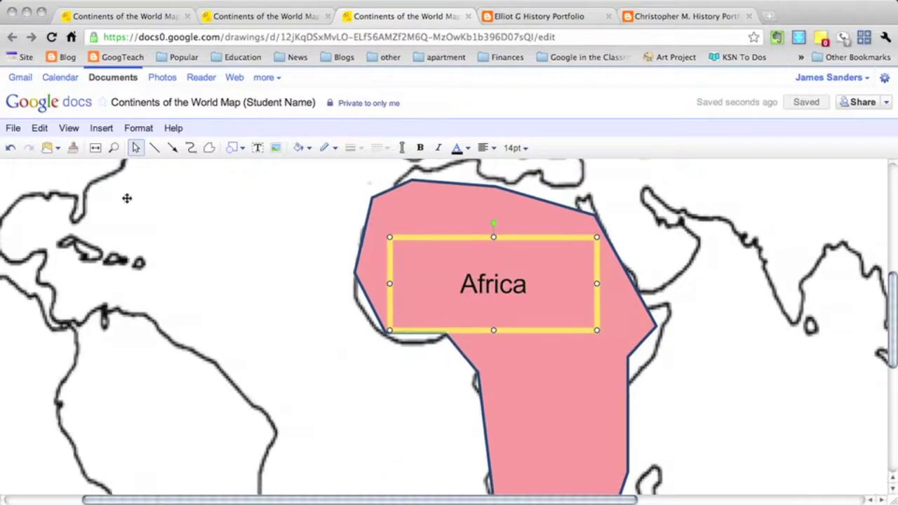
# Return the drawing to 100% zoom and switch to a student's history portfolio blog
pyautogui.click(64, 128)
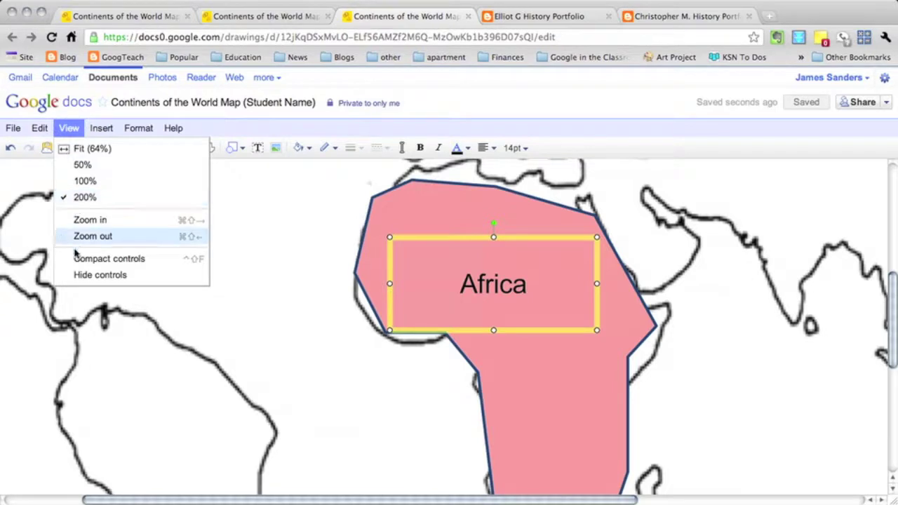
pyautogui.click(82, 180)
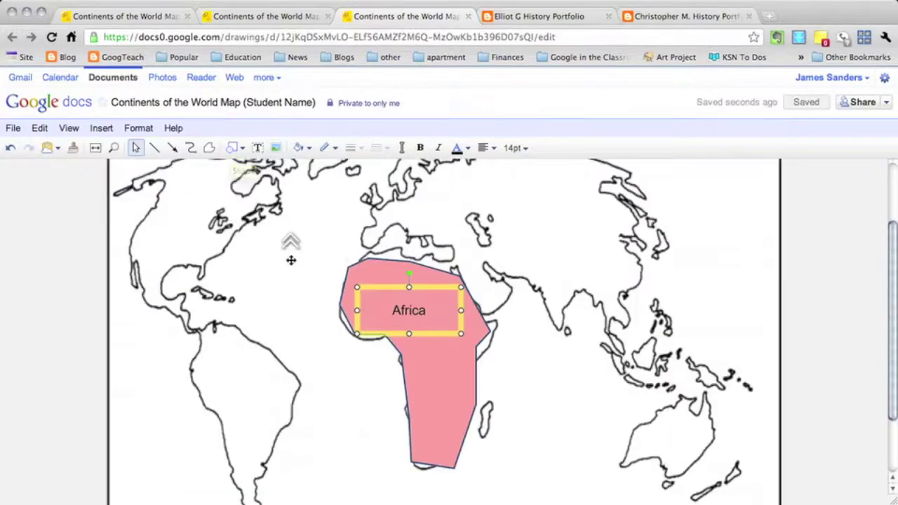
pyautogui.scroll(2, 290, 257)
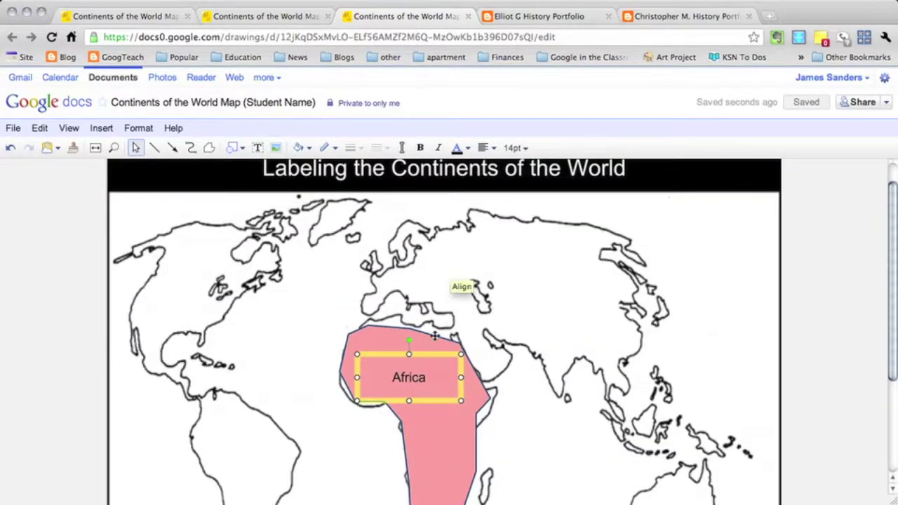
pyautogui.click(519, 17)
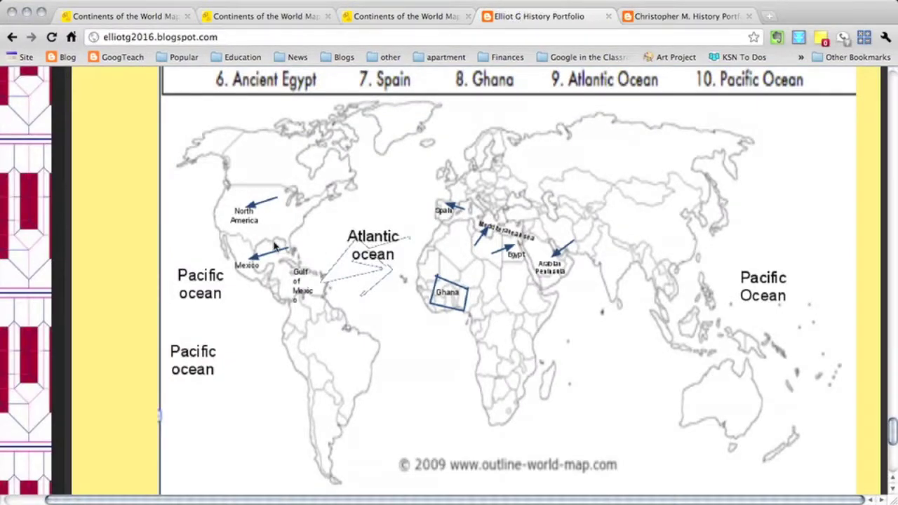
pyautogui.scroll(2, 274, 245)
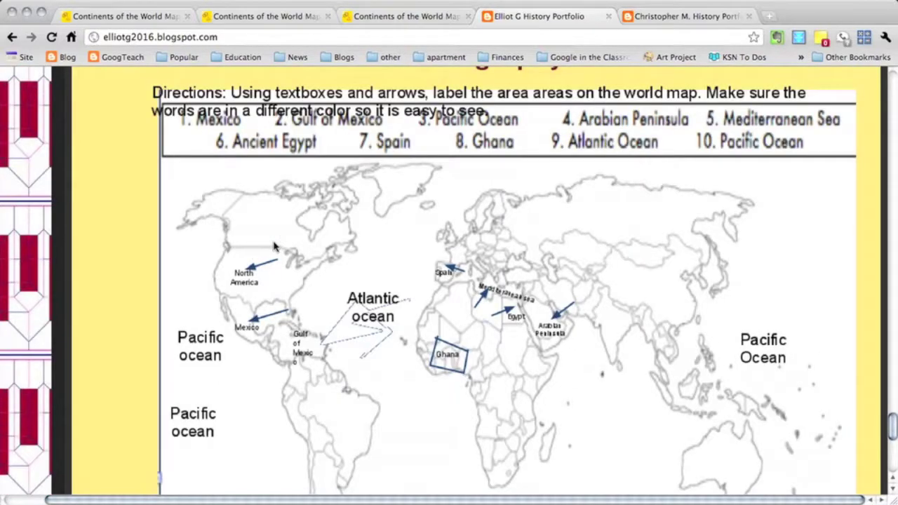
pyautogui.scroll(-3, 274, 246)
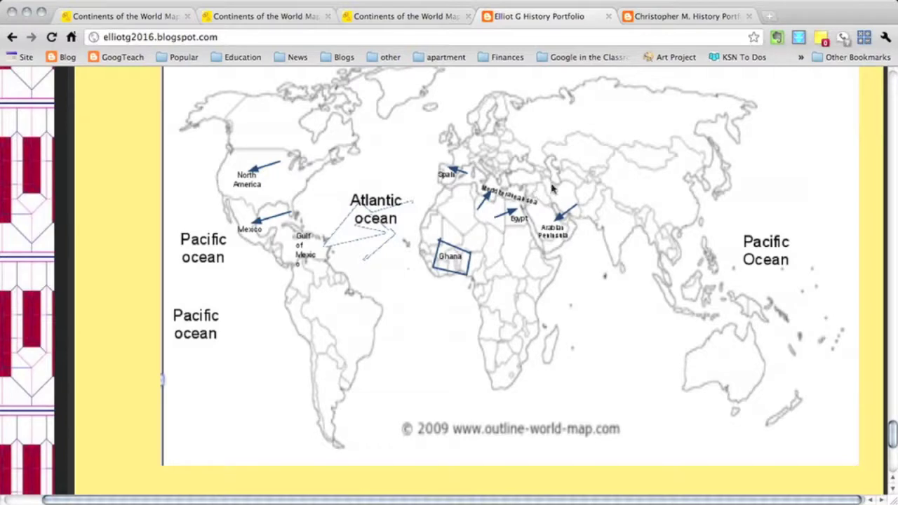
# Switch to the second student's blog showing the Mesoamerica Geography Assignment map post
pyautogui.click(660, 16)
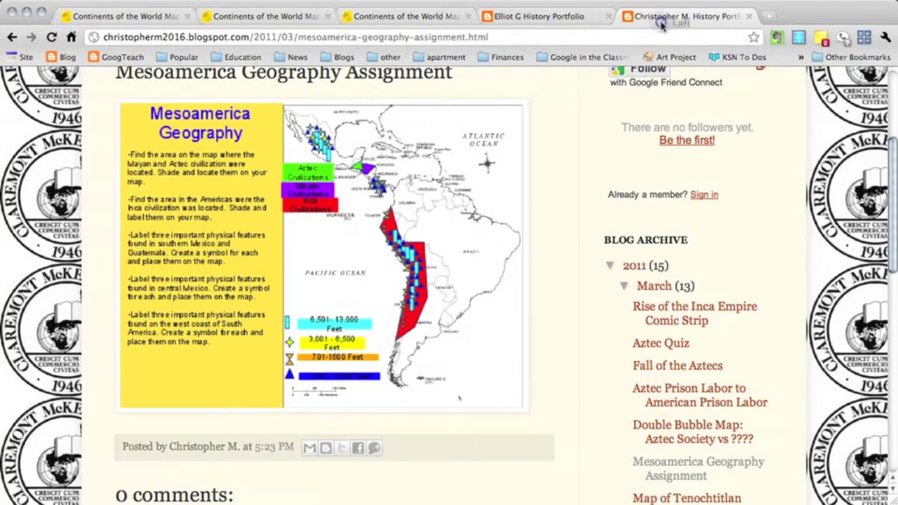